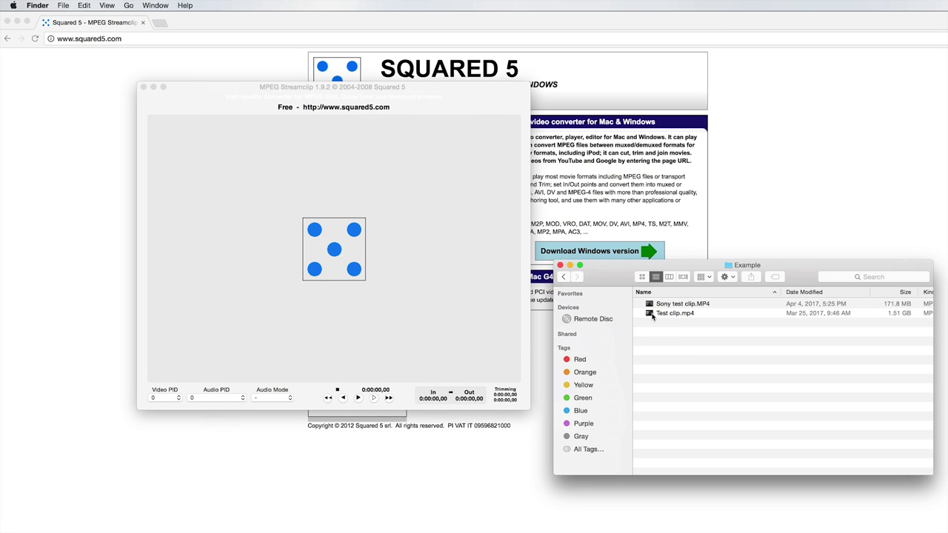
Load Test clip.mp4, set QuickTime export compression to Apple ProRes 422, then try loading Sony test clip.MP4
drag(652, 316, 370, 283)
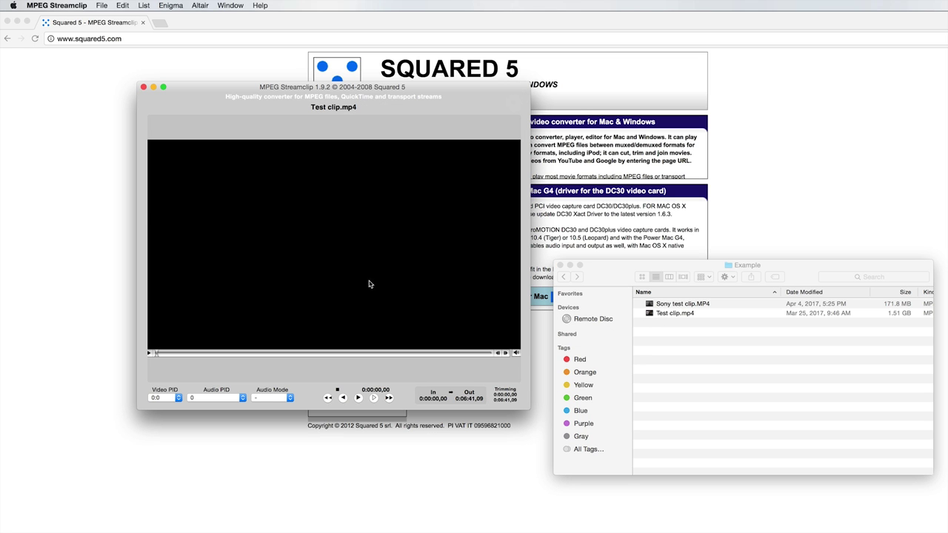
click(100, 5)
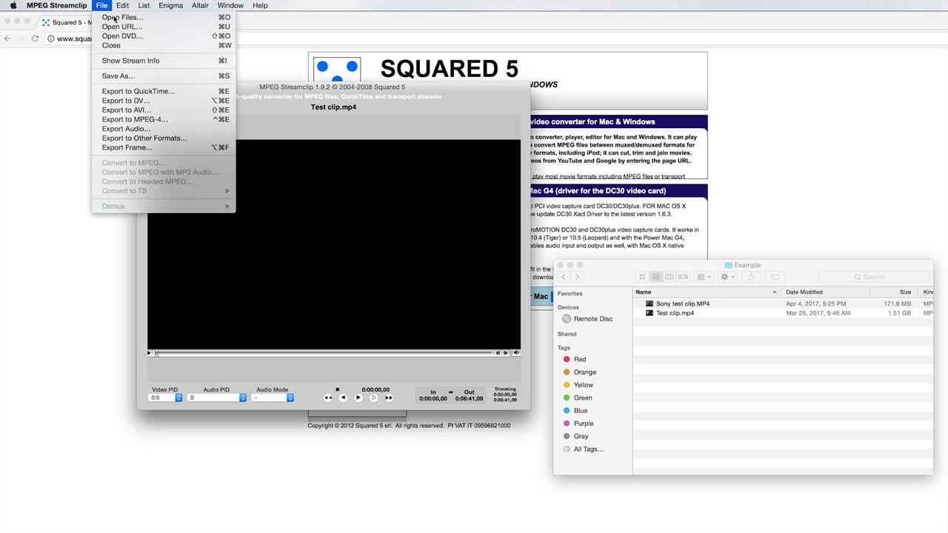
click(136, 92)
click(656, 136)
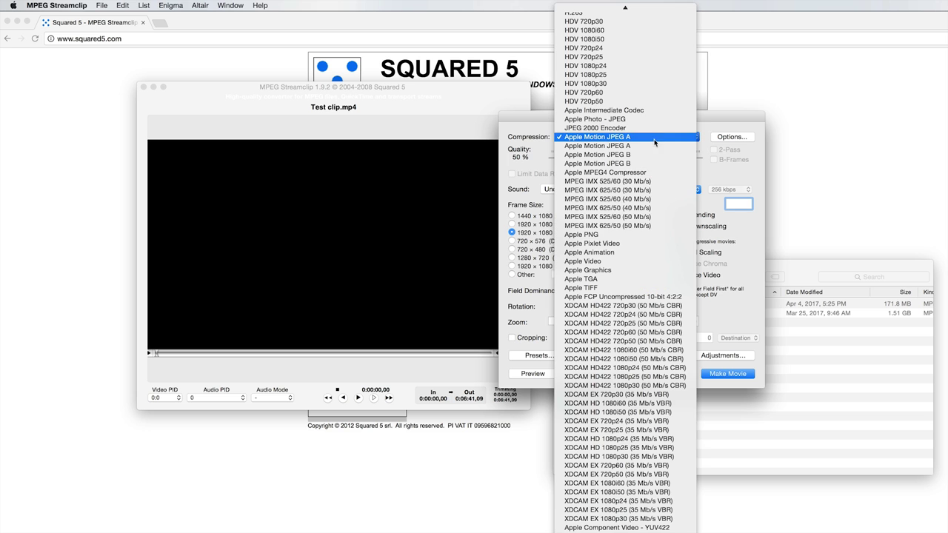
scroll(615, 148, up, 8)
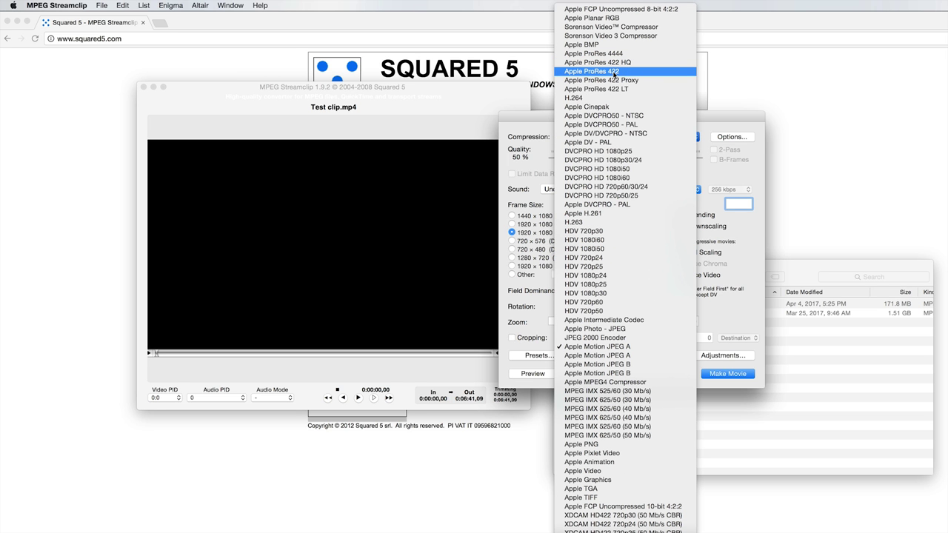
click(614, 72)
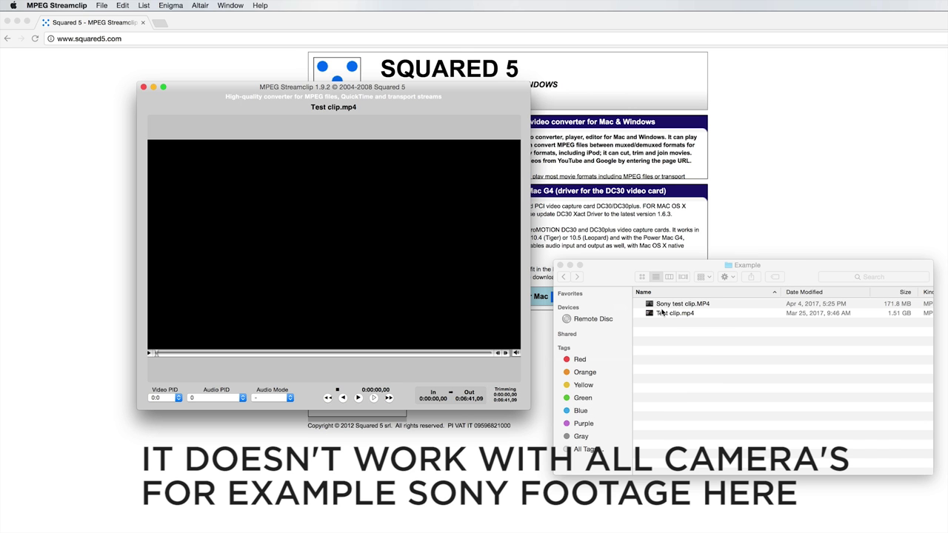
click(665, 303)
drag(665, 304, 358, 275)
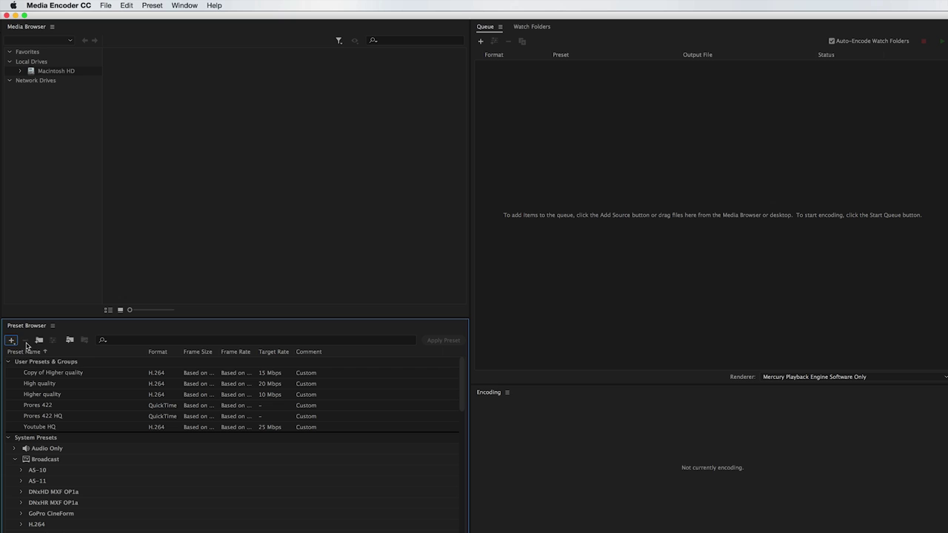
Create a new encoding preset named Prores using QuickTime format and the Apple ProRes 422 codec
click(11, 340)
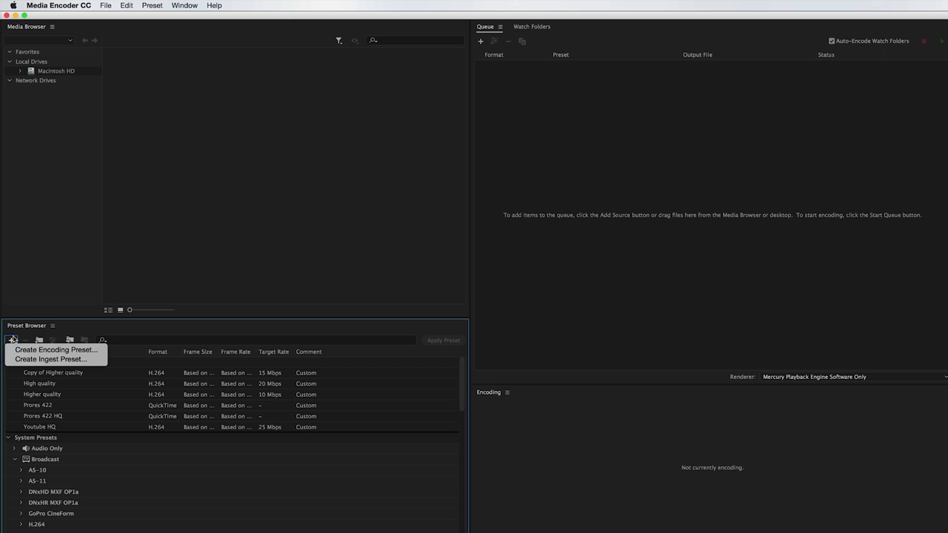
click(25, 349)
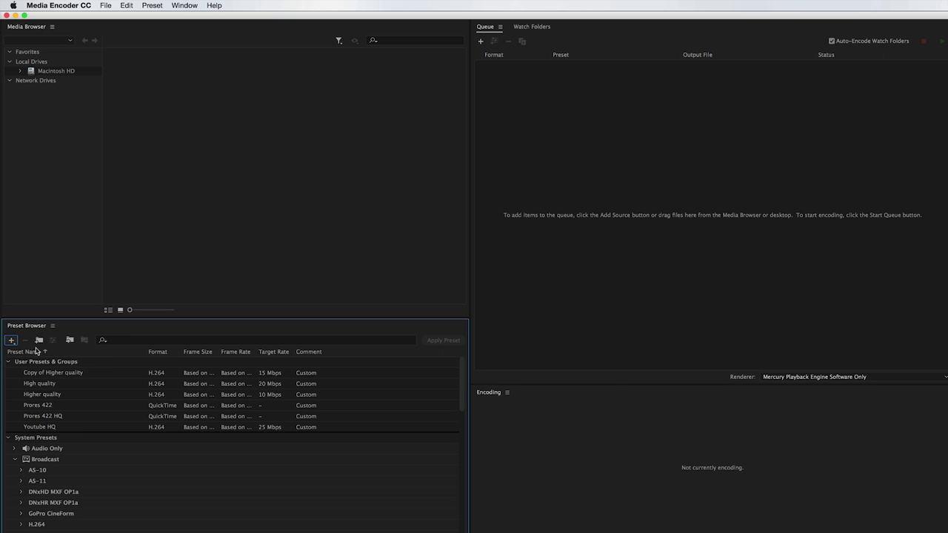
click(482, 169)
text(Prores)
click(454, 180)
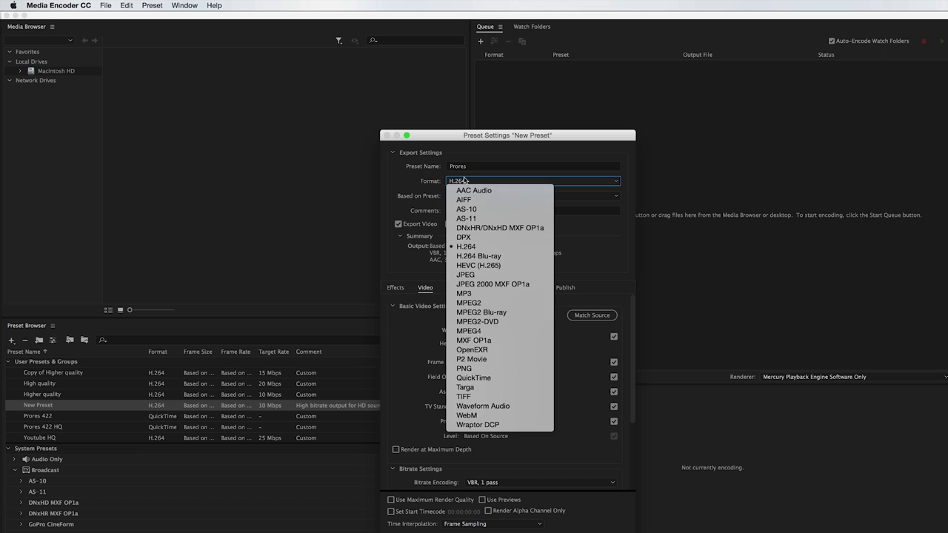
click(492, 379)
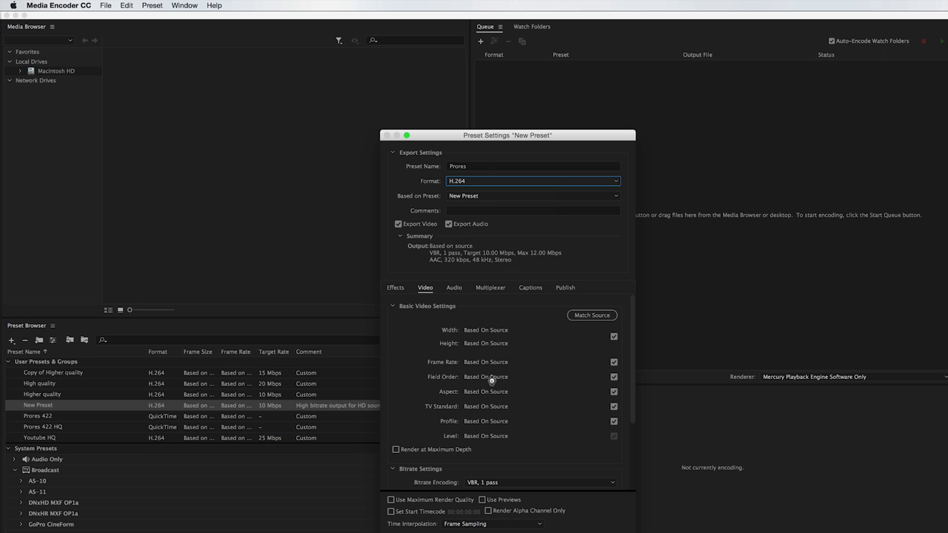
click(505, 324)
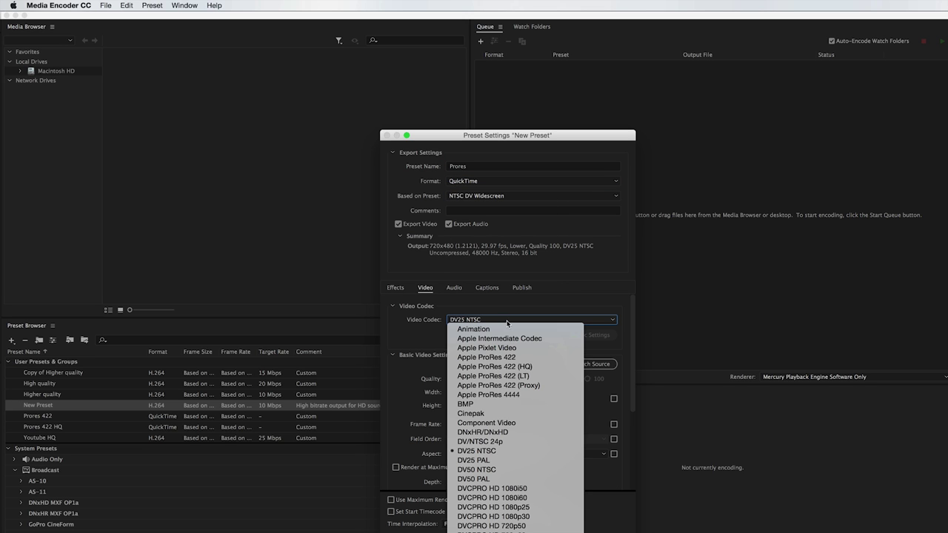
click(510, 358)
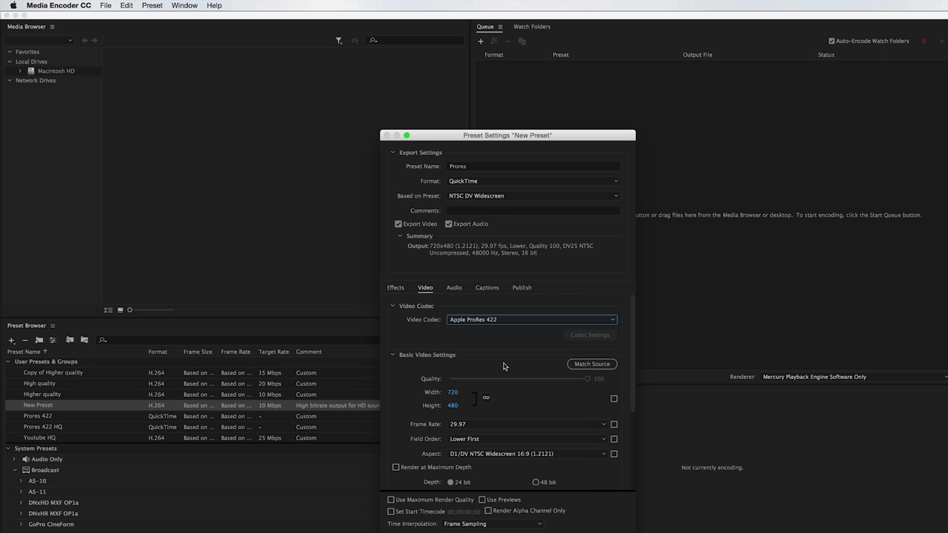
Make the Prores preset match source and render at maximum depth, then queue both clips with it
scroll(404, 383, down, 1)
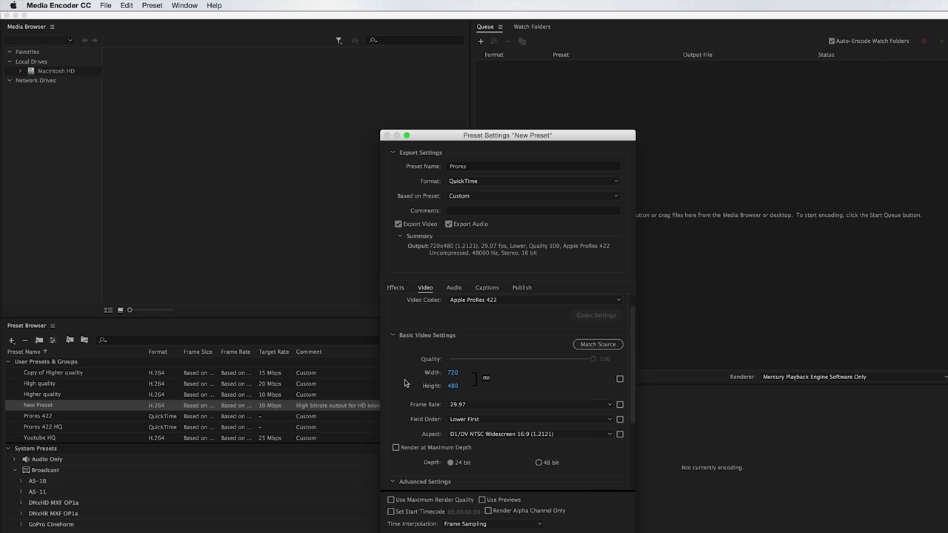
click(597, 344)
scroll(465, 370, up, 1)
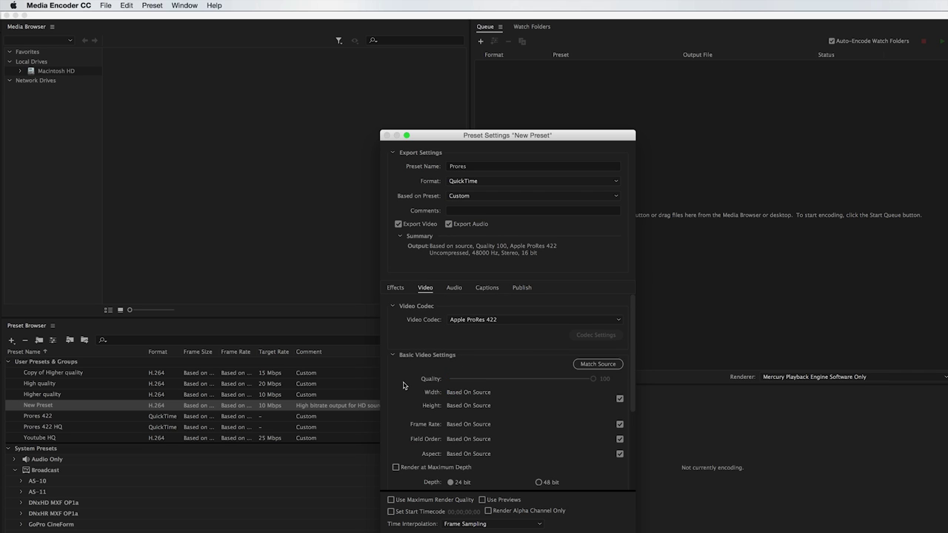
scroll(399, 384, down, 5)
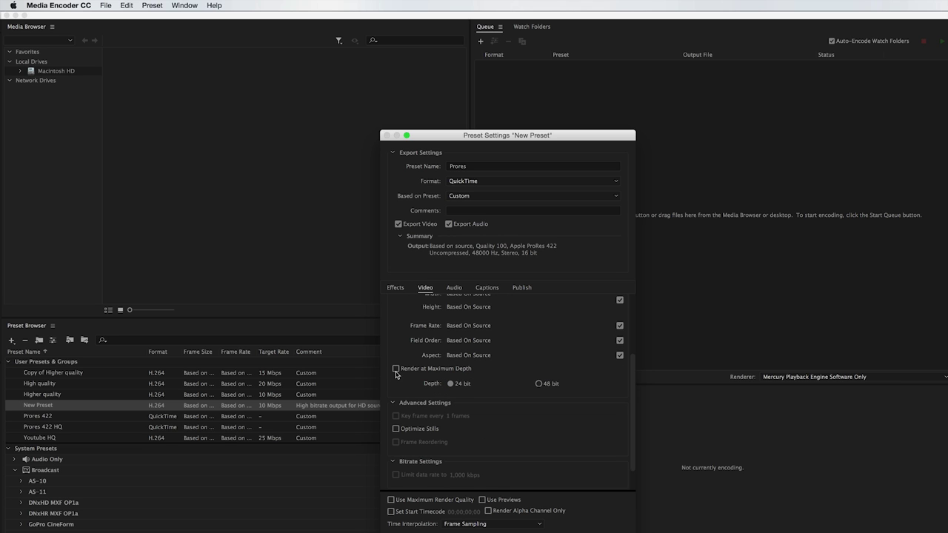
click(396, 368)
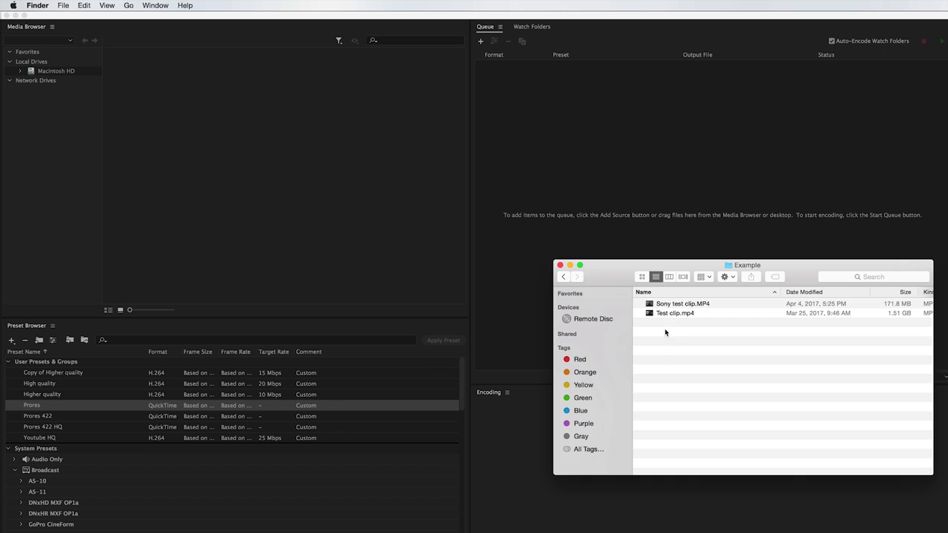
drag(664, 330, 38, 405)
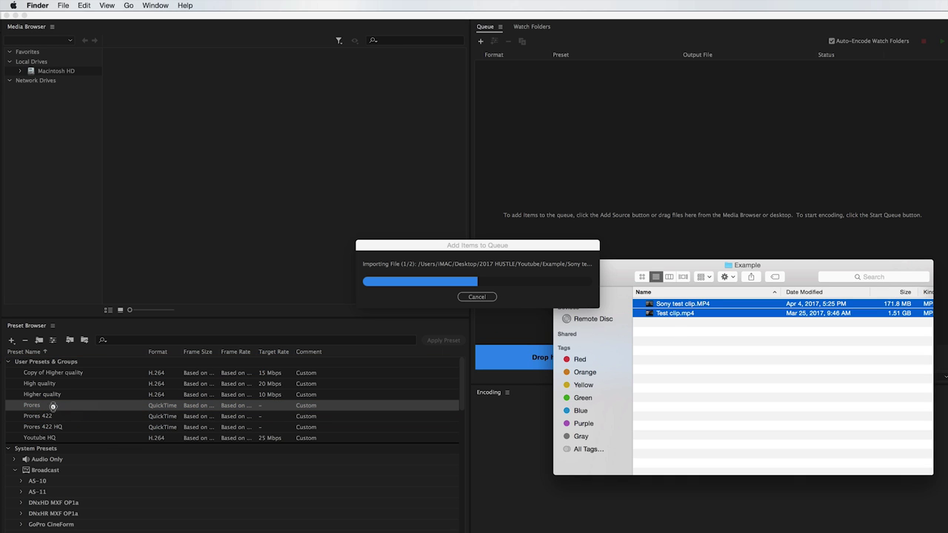
Start encoding the queued clips, then stop the running encode
click(580, 194)
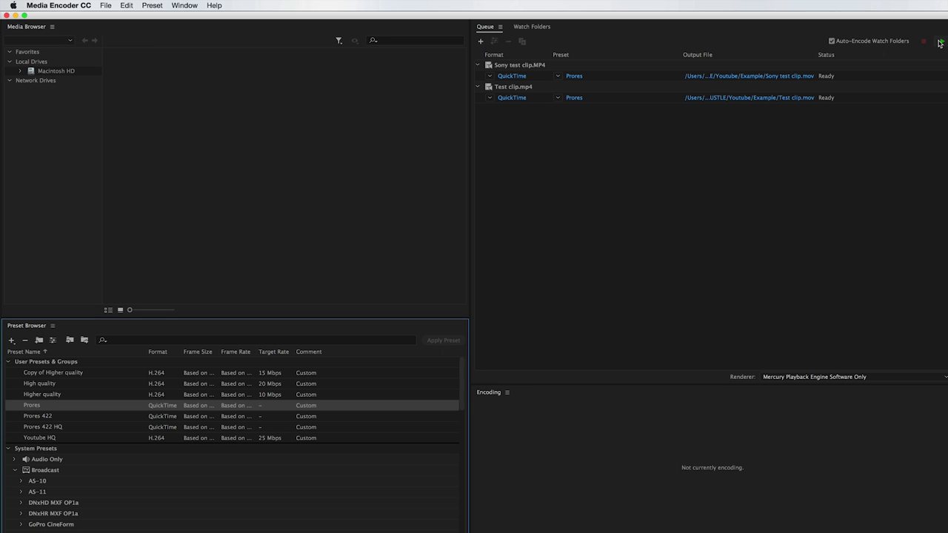
click(940, 43)
click(58, 5)
In Preferences, set the output destination to a newly created Prores folder
click(59, 33)
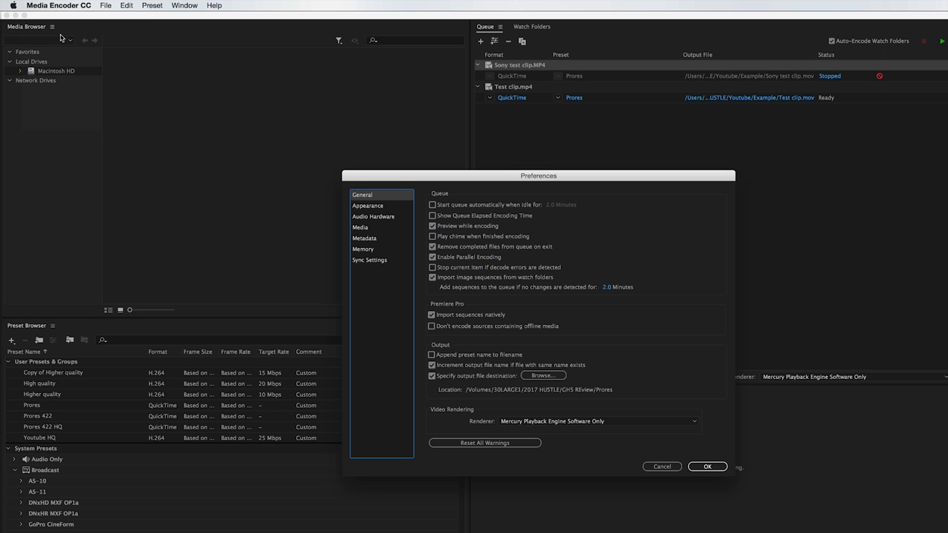
click(543, 376)
click(410, 466)
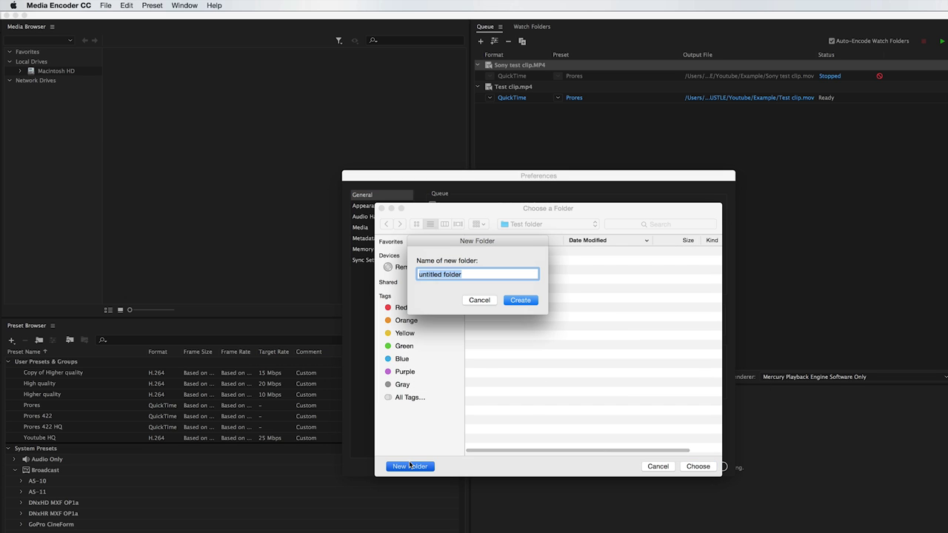
text(Prores)
key(Return)
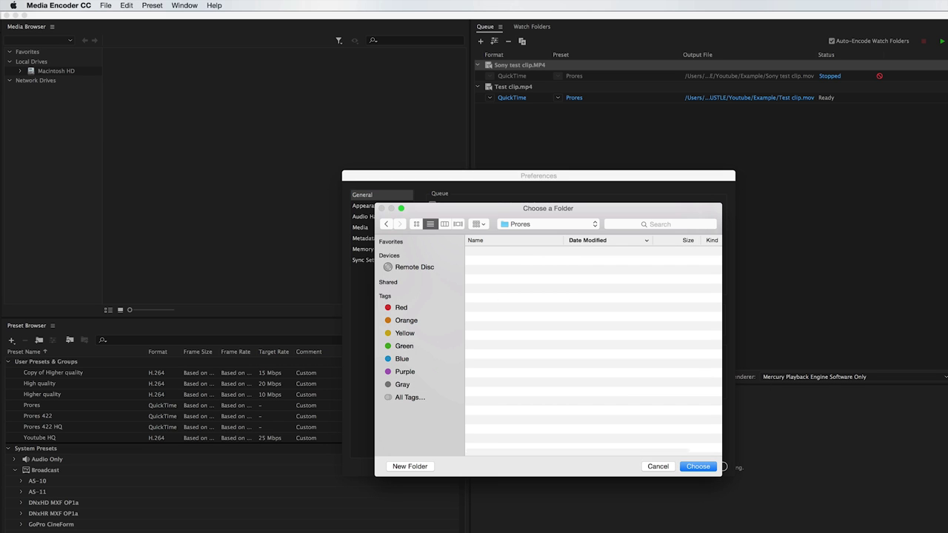
click(698, 467)
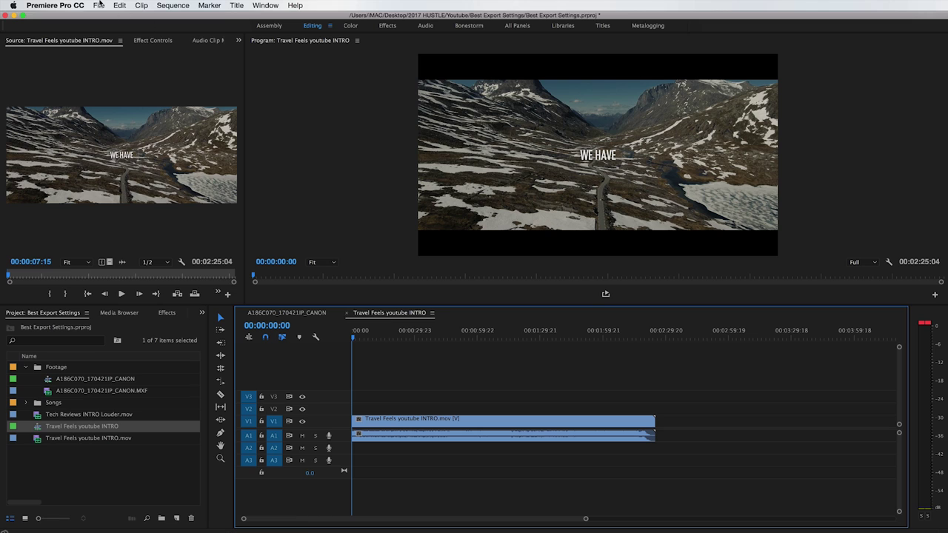
Open Export Media settings for the intro sequence and set the format to QuickTime
click(98, 5)
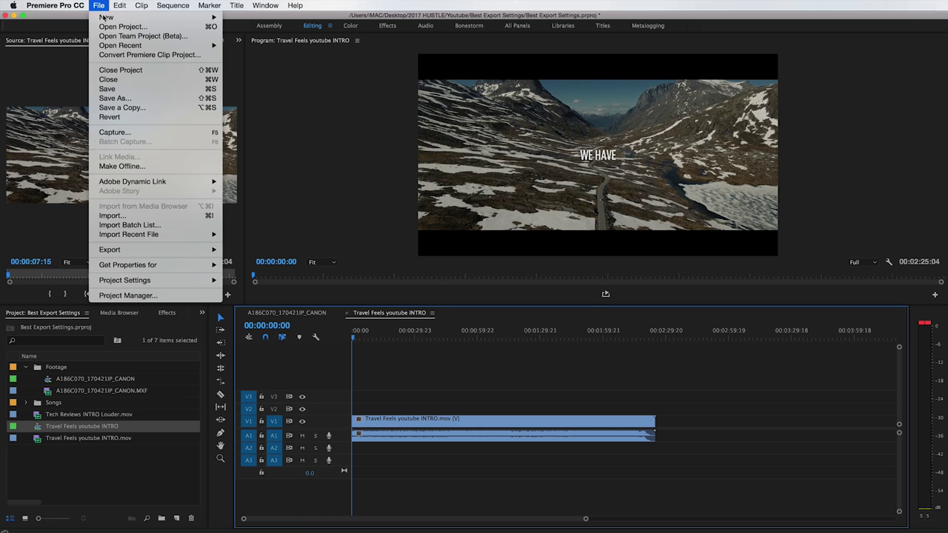
mouse_move(185, 250)
click(255, 251)
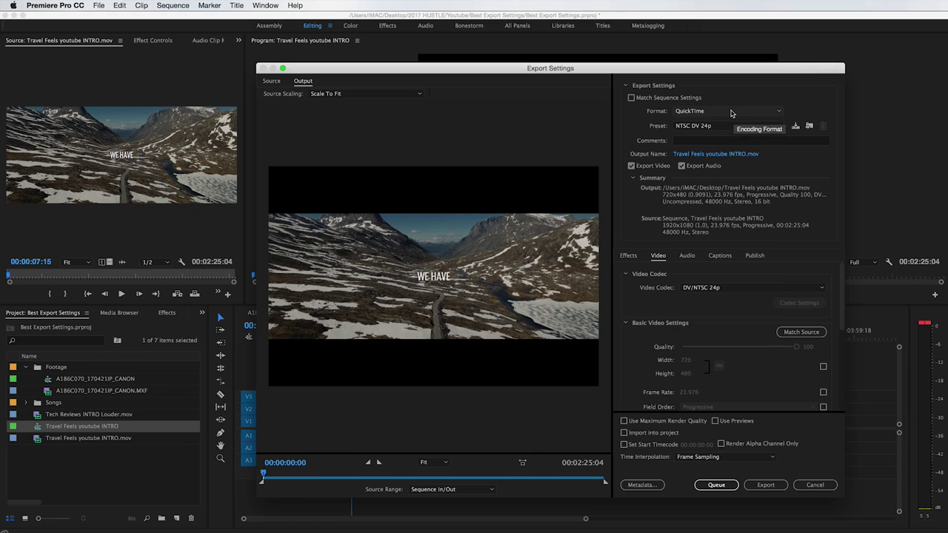
click(727, 112)
click(703, 308)
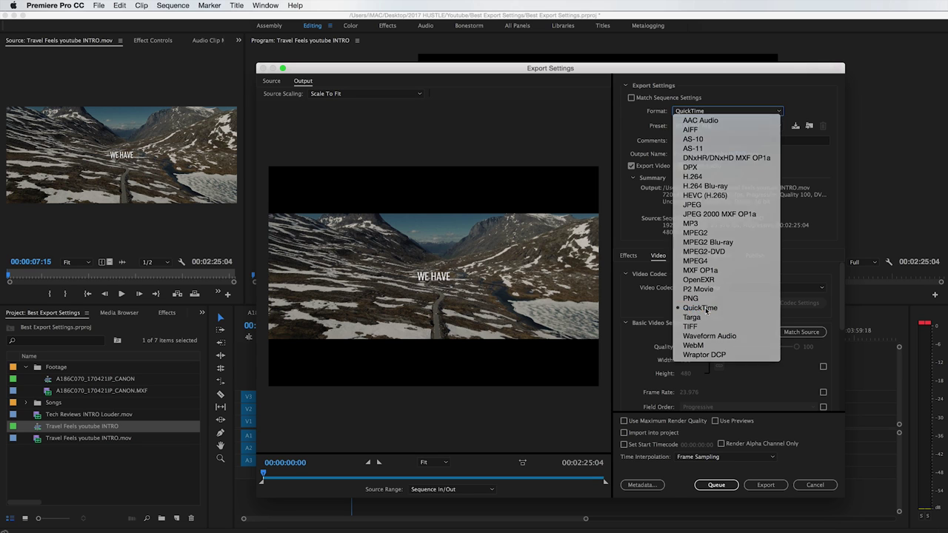
Choose the Apple ProRes 422 (HQ) codec, match source settings, and start the export
click(712, 288)
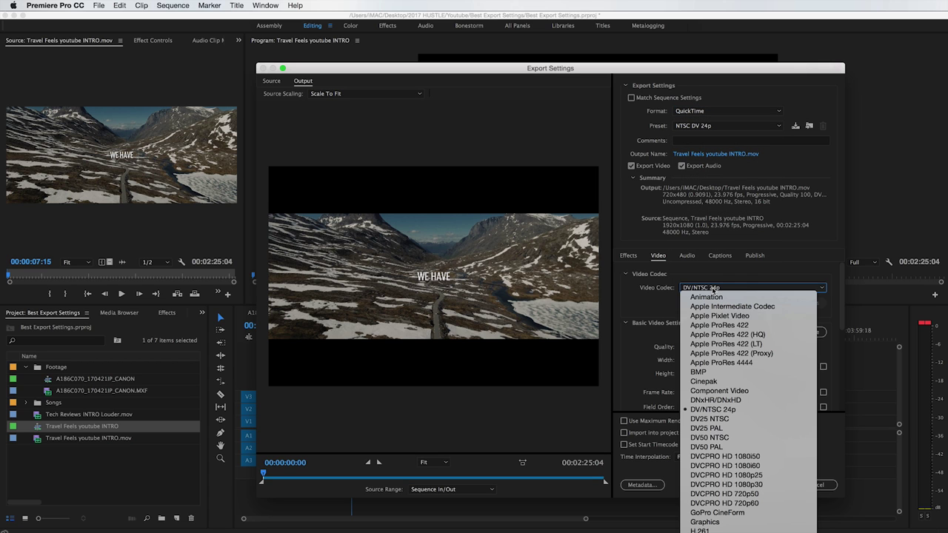
click(737, 334)
click(790, 332)
scroll(625, 370, down, 4)
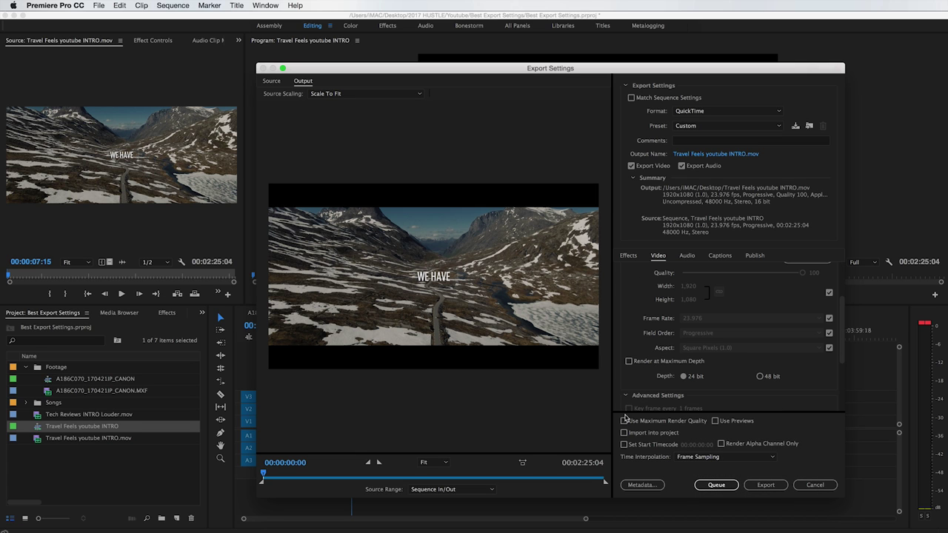
scroll(629, 333, down, 3)
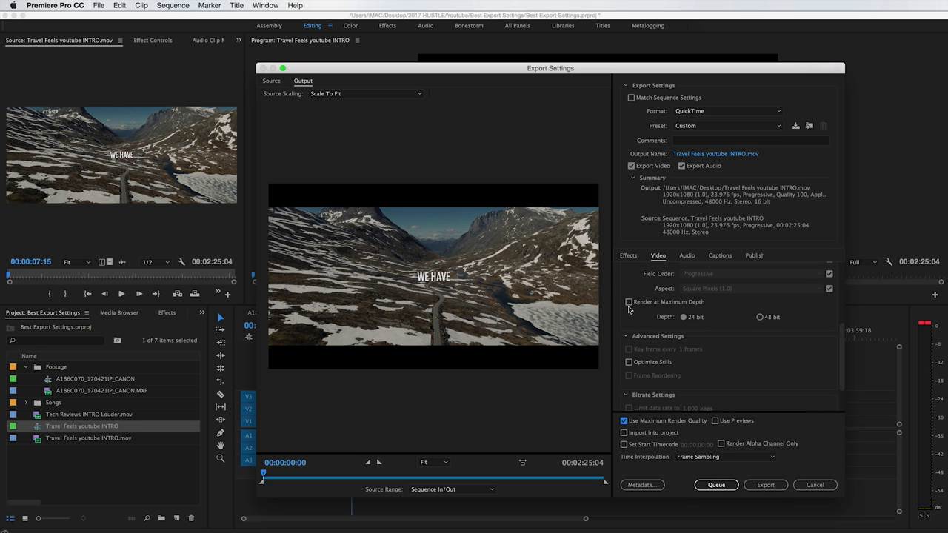
click(775, 484)
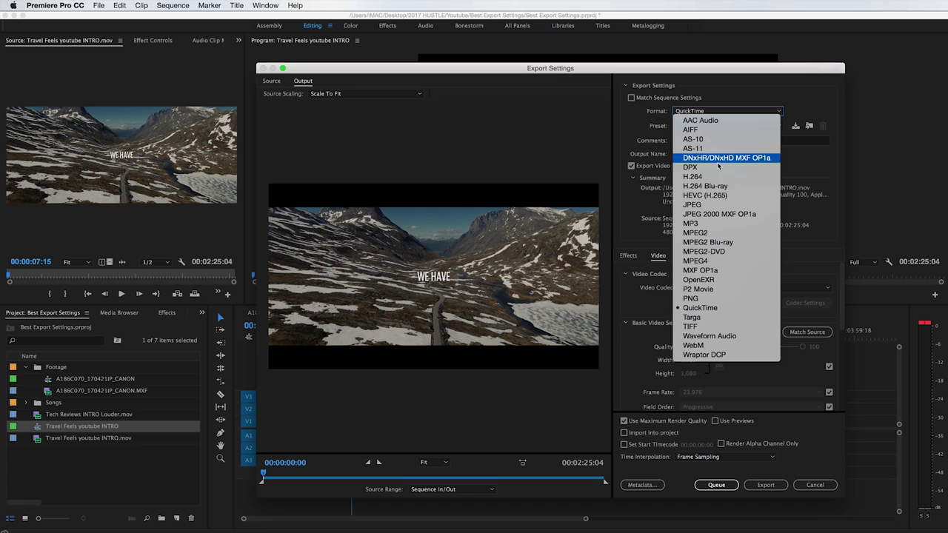
Switch the export to H.264, match source, render at maximum depth, and use VBR 2 pass bitrate encoding
click(713, 178)
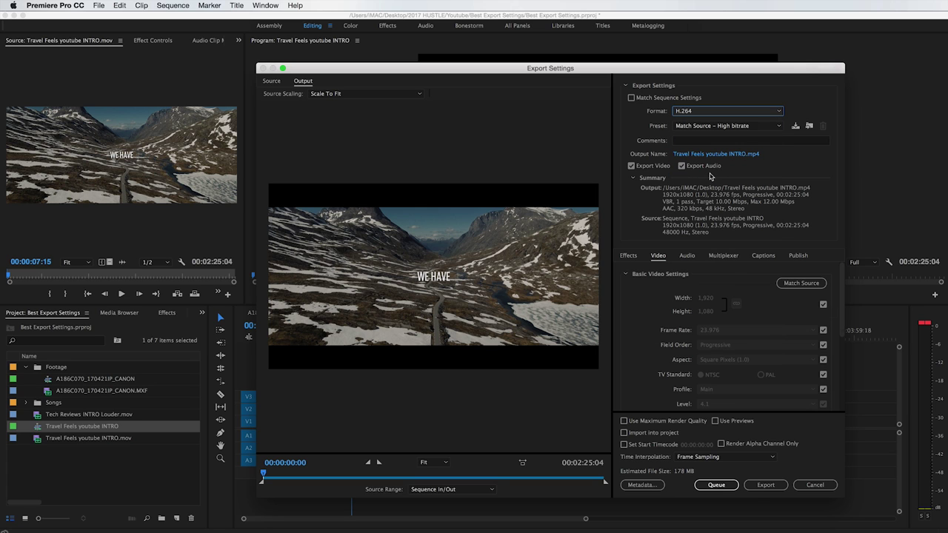
click(786, 286)
scroll(648, 317, down, 2)
click(630, 373)
scroll(666, 341, down, 5)
click(724, 305)
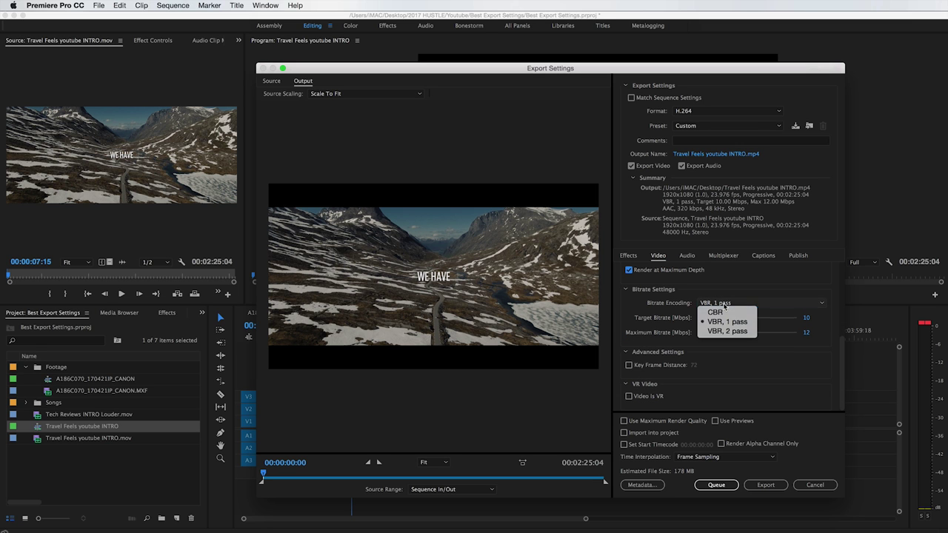
click(729, 332)
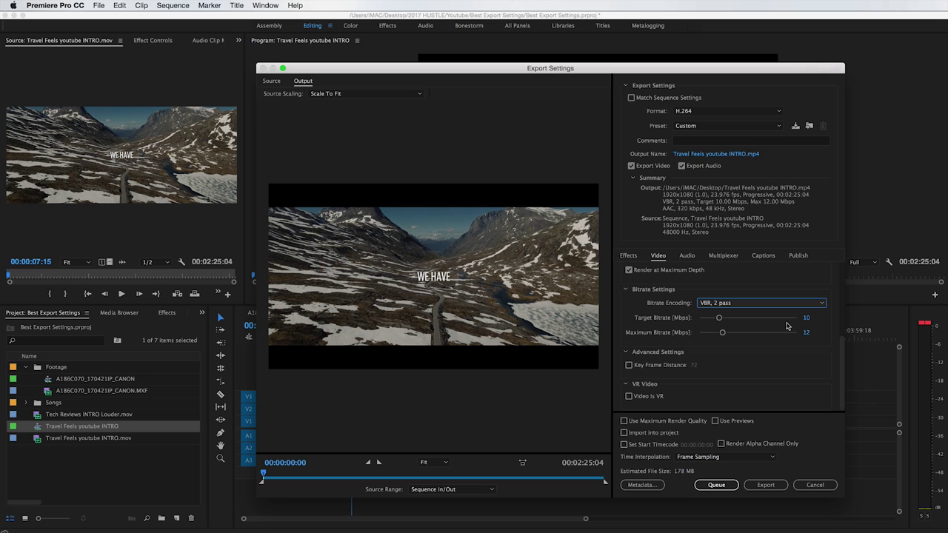
Set both target and maximum bitrate to 50 Mbps, then export the 2-pass H.264 file
click(805, 317)
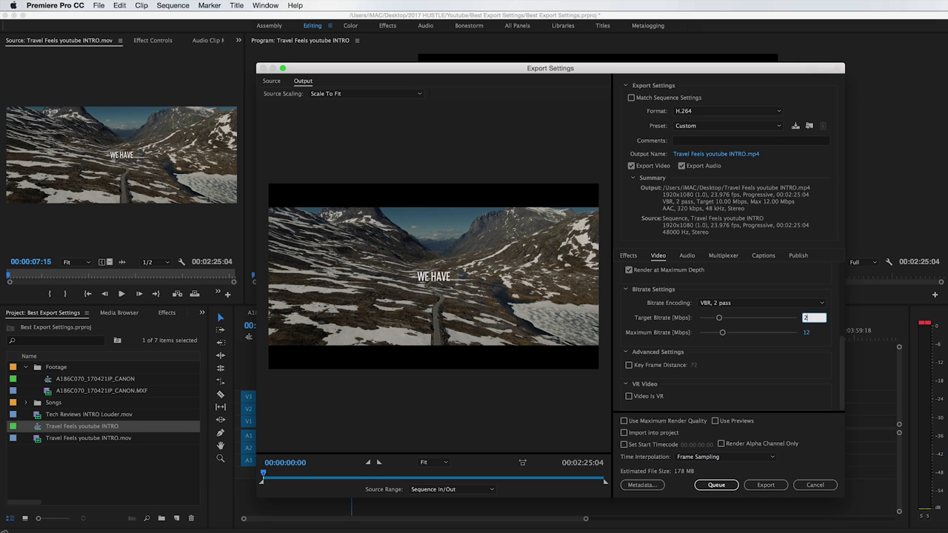
key(Return)
click(806, 332)
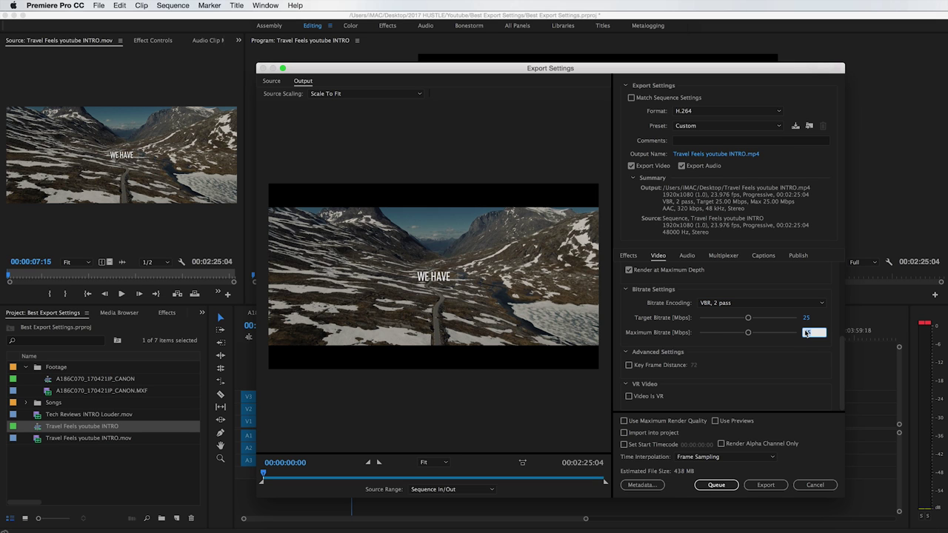
key(Return)
key(shift+Tab)
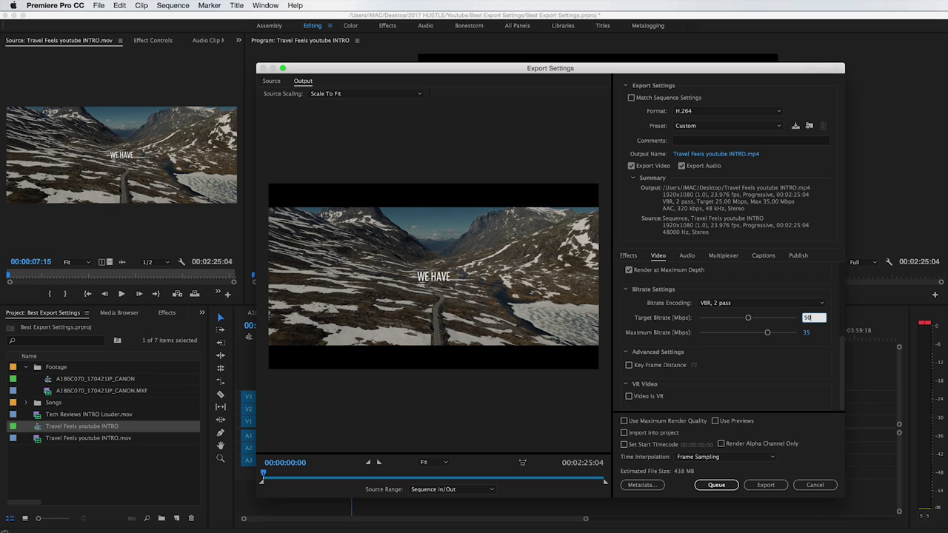
click(805, 333)
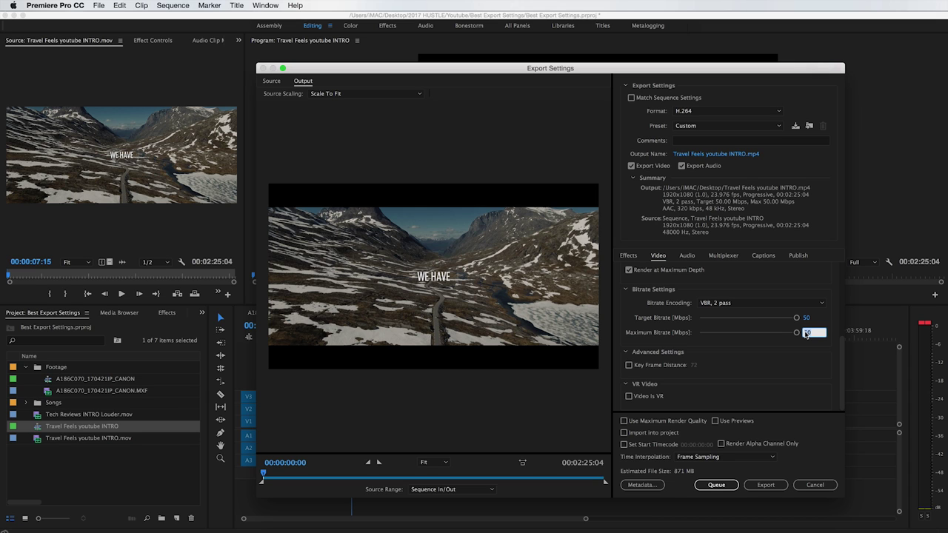
key(Escape)
click(766, 485)
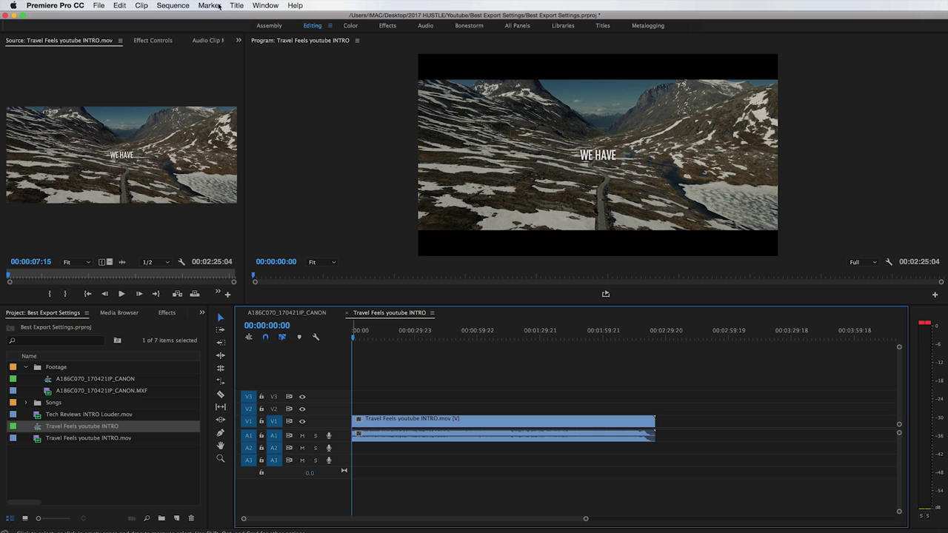
Change the sequence frame size to 3840 x 1634, accepting deletion of existing previews
click(171, 5)
click(186, 18)
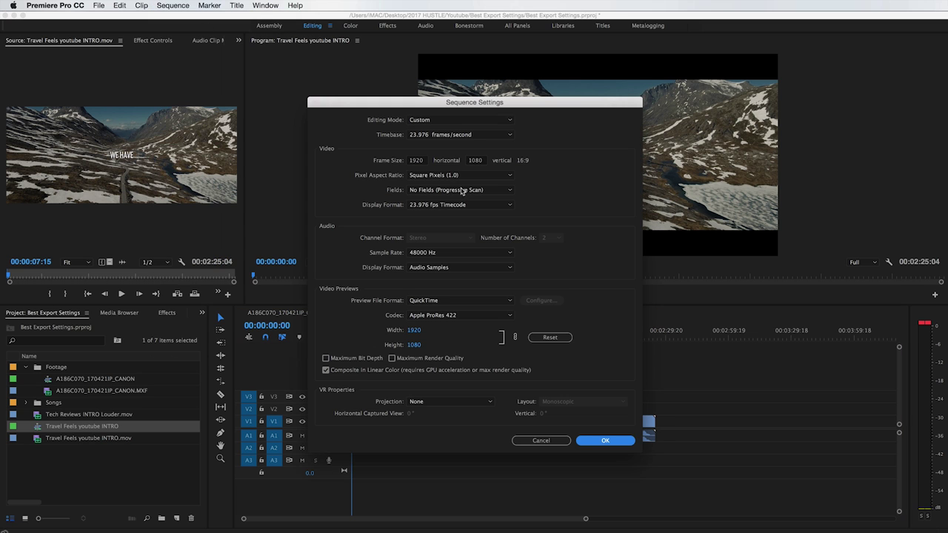
click(476, 161)
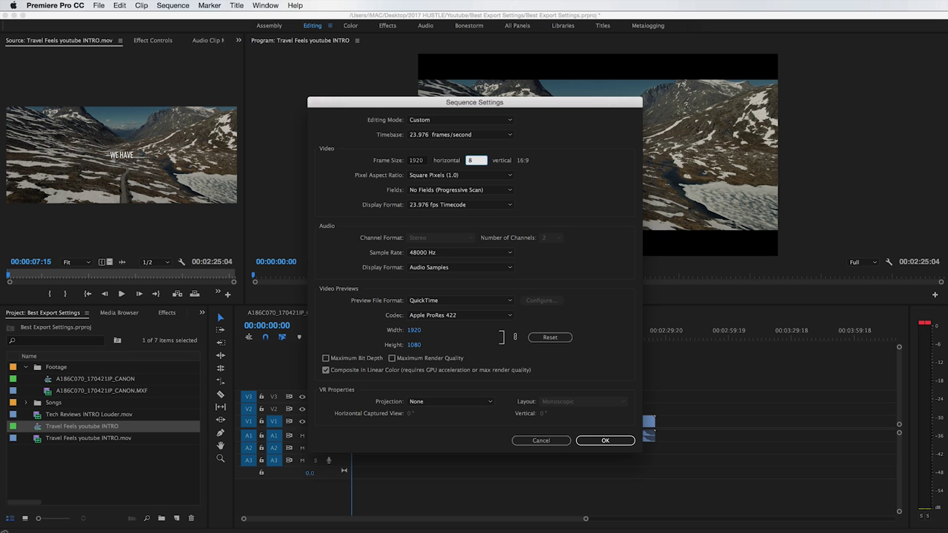
click(605, 441)
click(571, 292)
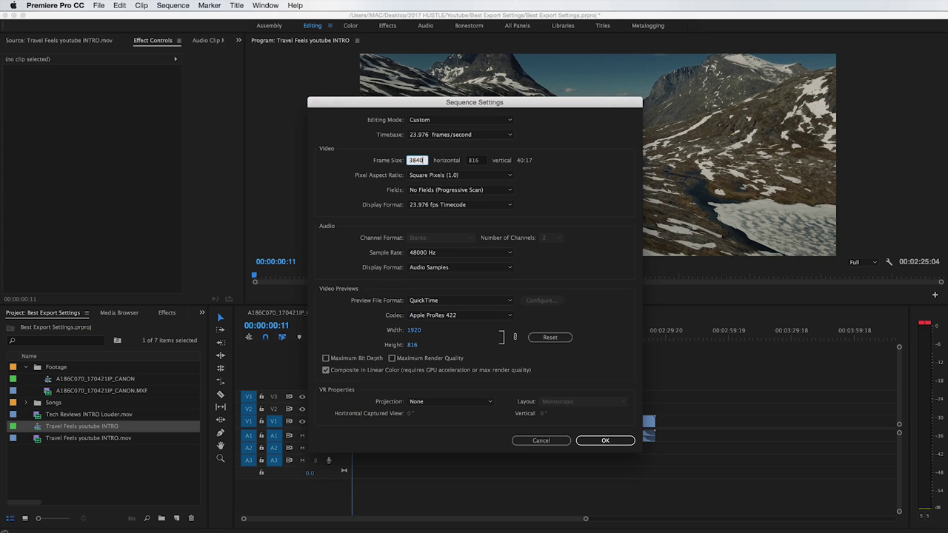
click(471, 160)
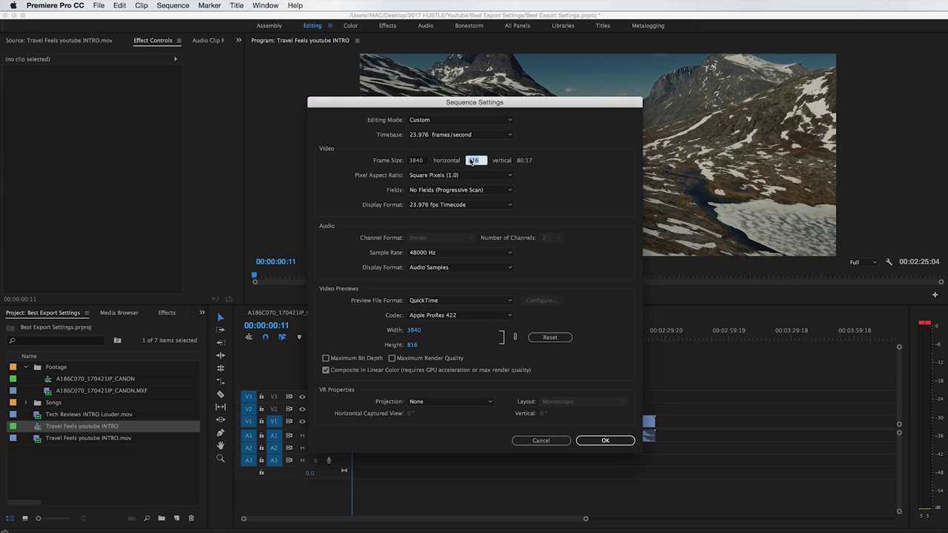
text(1634)
click(604, 441)
Enlarge the clip's scale from 43 to 46 to fill the frame, preview it, and open Export Media settings
drag(95, 101, 102, 101)
key(space)
click(99, 5)
mouse_move(110, 249)
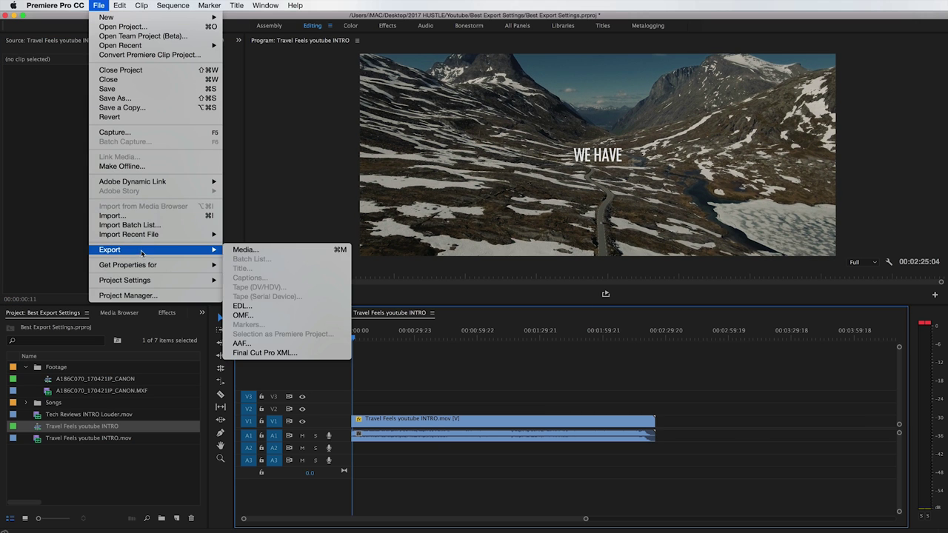
click(245, 249)
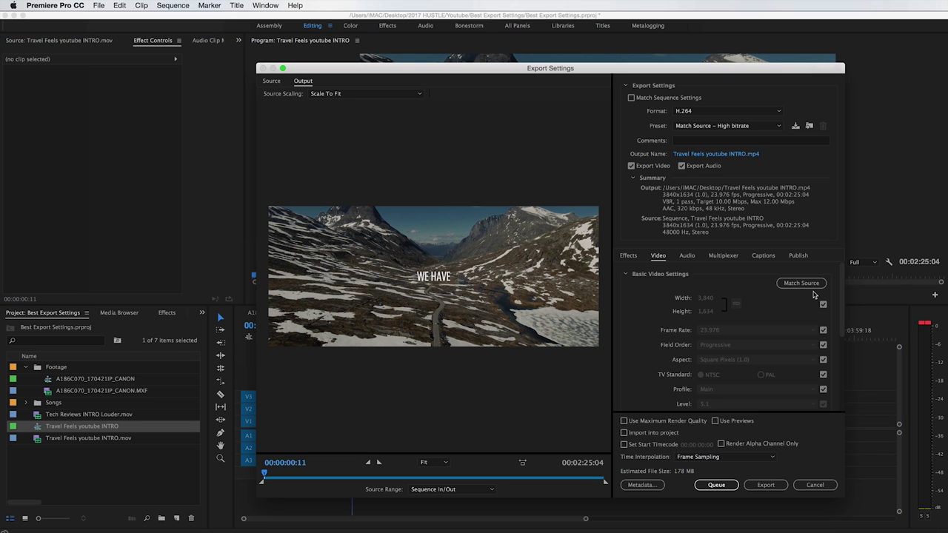